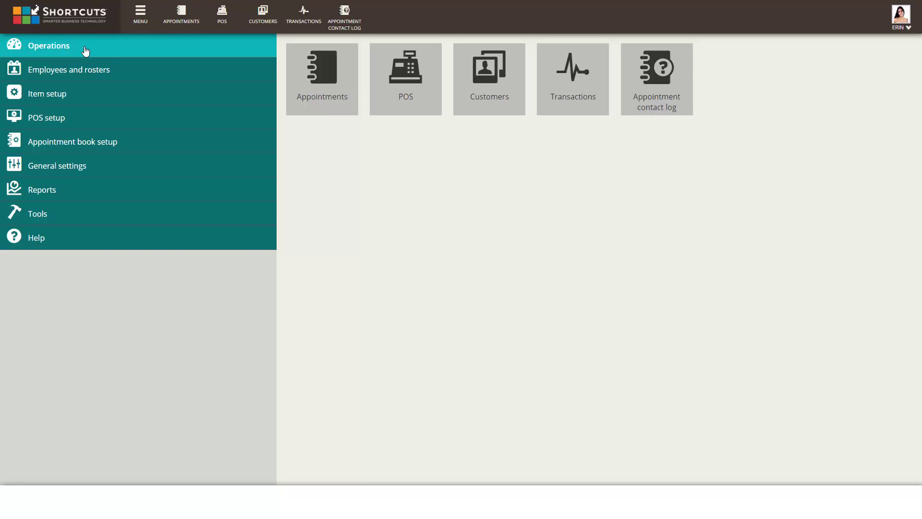
- In General settings > Roles, inspect the Owner role's employees (Steph, Erin, Unspecified) and permissions without changes
left_click(56, 168)
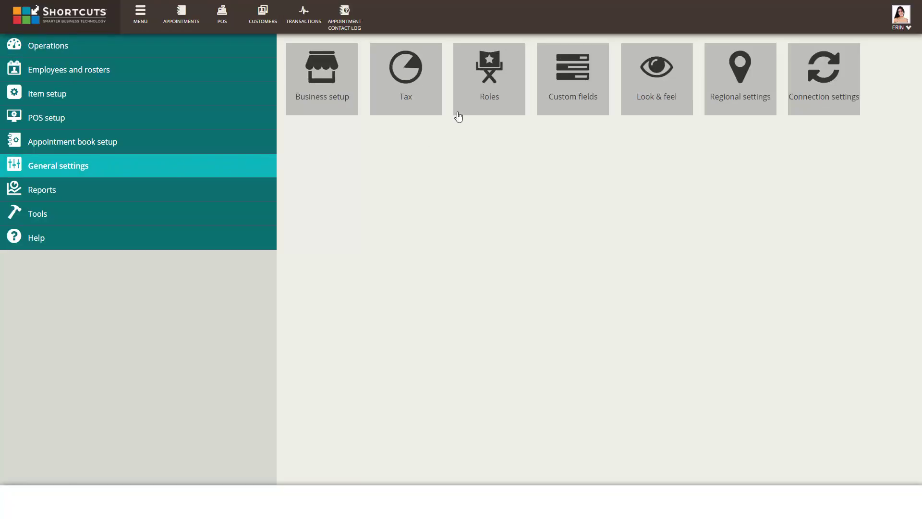
left_click(487, 75)
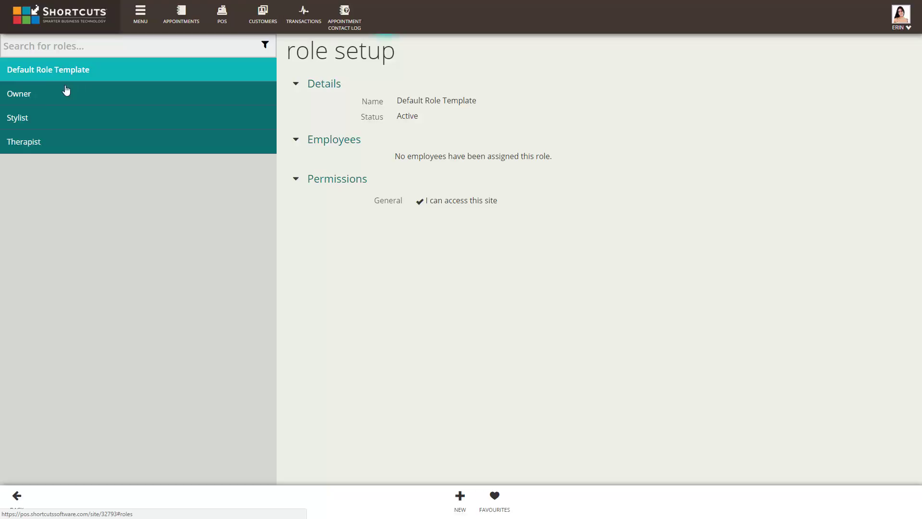
left_click(52, 98)
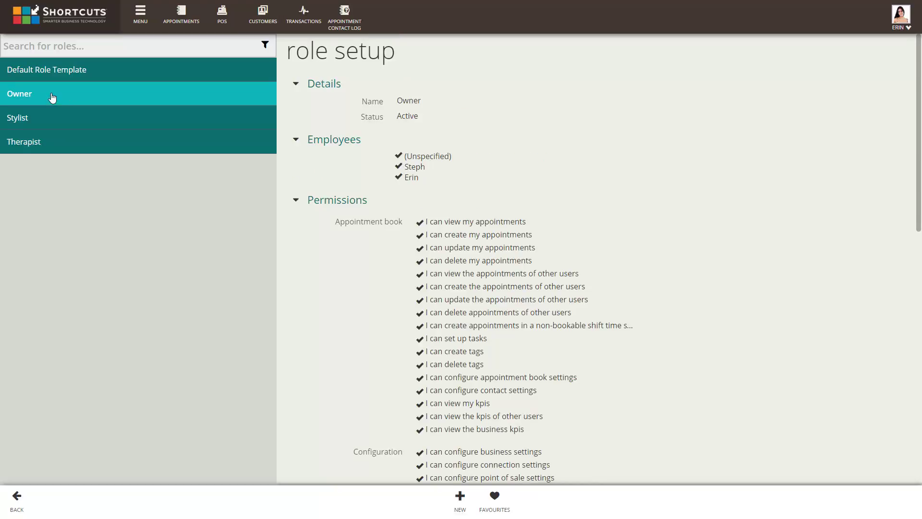
left_click(324, 87)
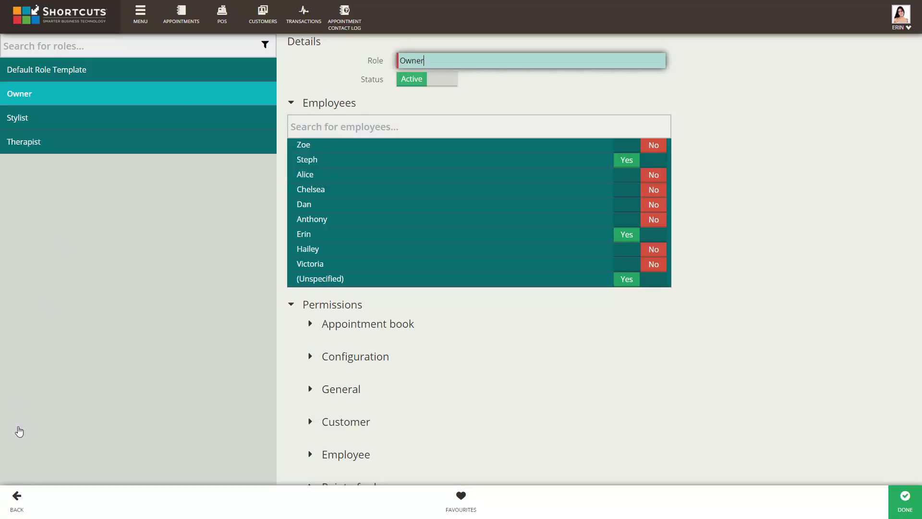
left_click(16, 500)
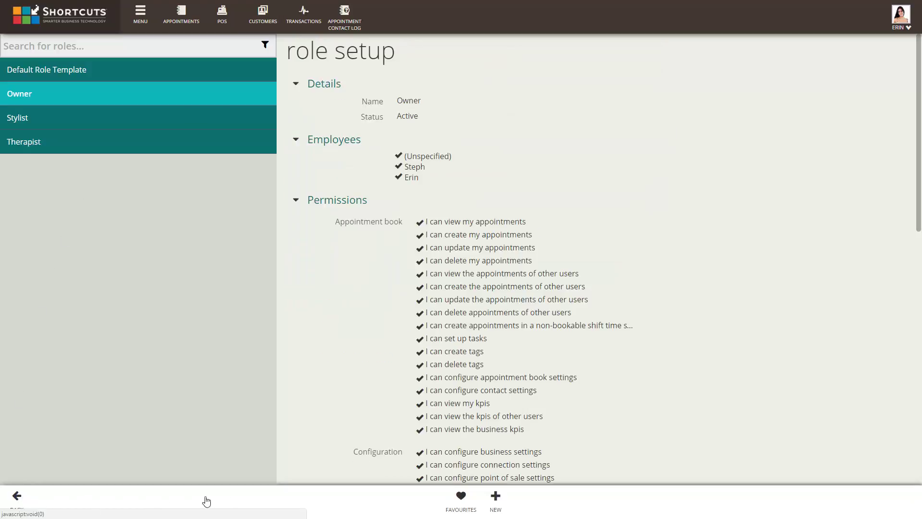
- Create a new role named 'Receptionist' and set Chelsea to Yes
left_click(494, 499)
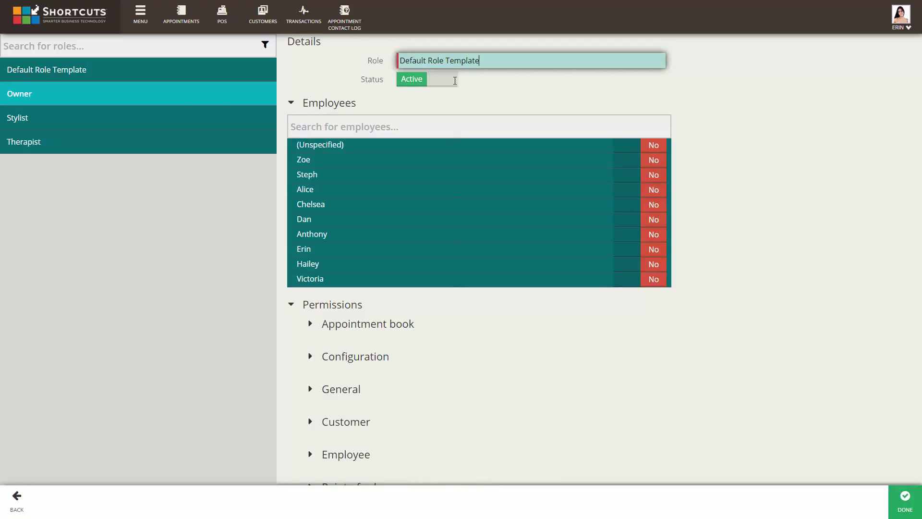
triple_click(454, 60)
type("Receptioni")
type("st")
left_click(626, 205)
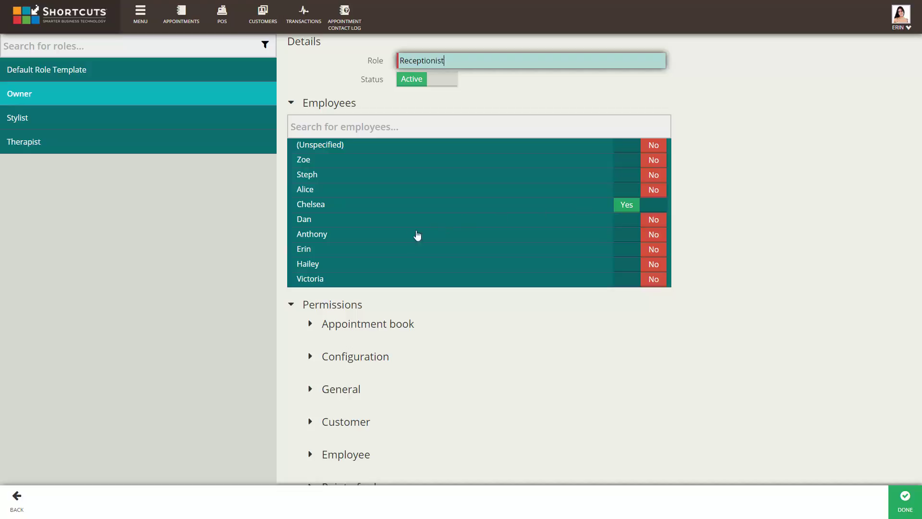
- Allow viewing and creating other users' appointments, plus viewing own KPIs
left_click(335, 325)
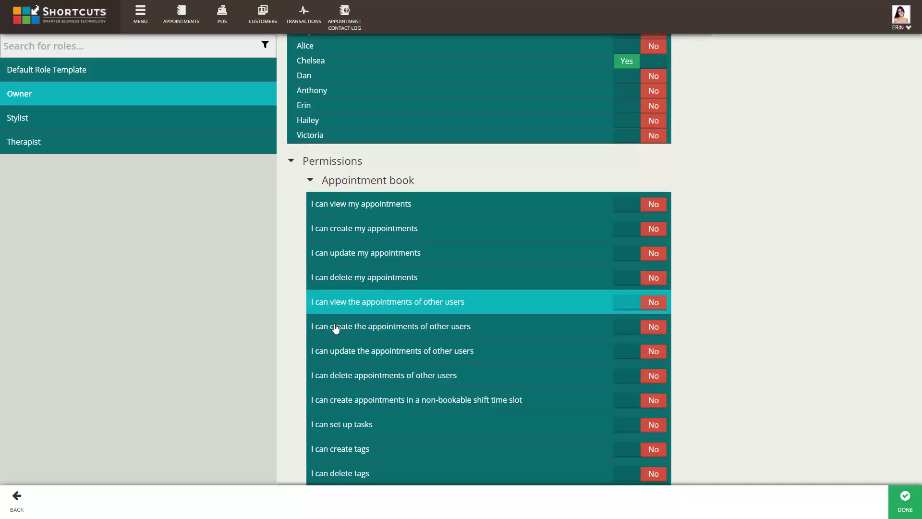
left_click(627, 303)
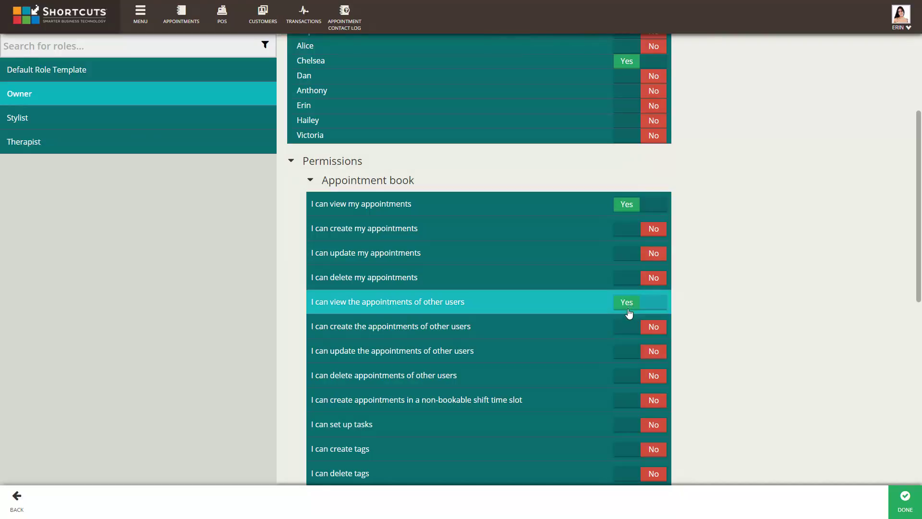
left_click(627, 328)
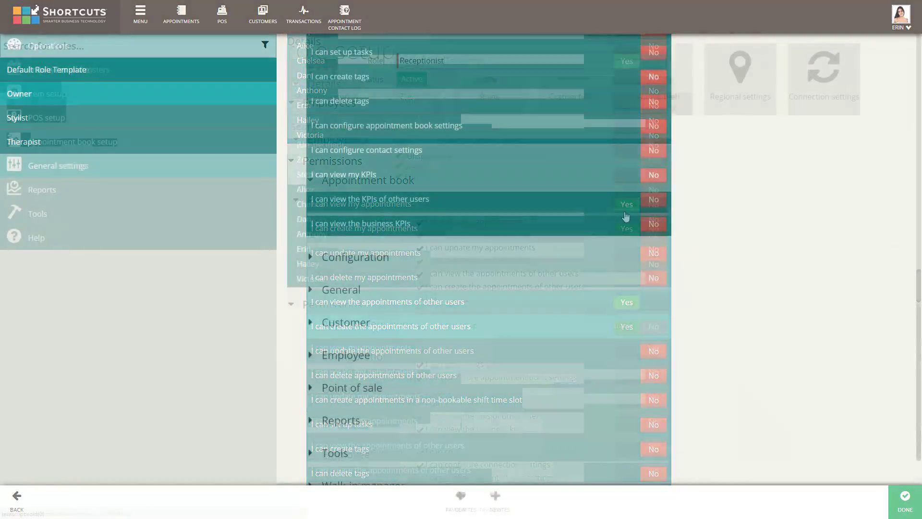
left_click(626, 176)
- Allow customer setup, point of sale use and setting discounts
left_click(313, 323)
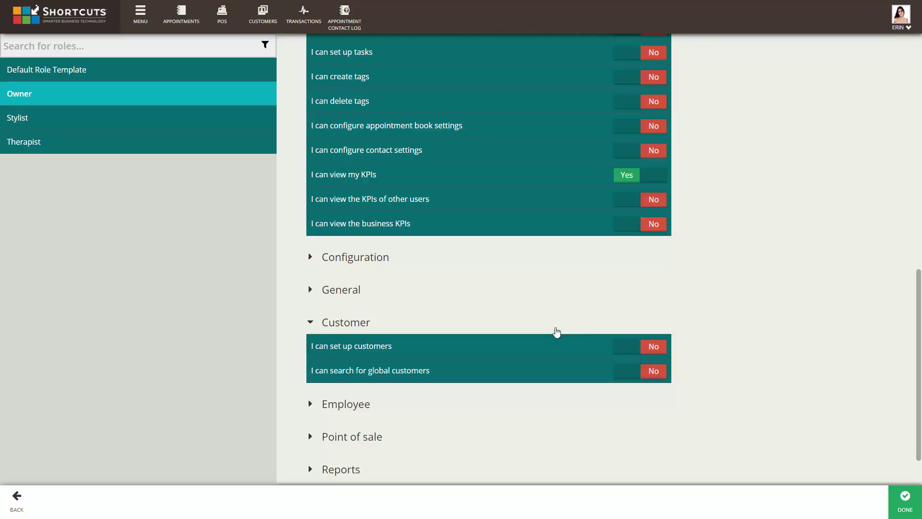
left_click(627, 346)
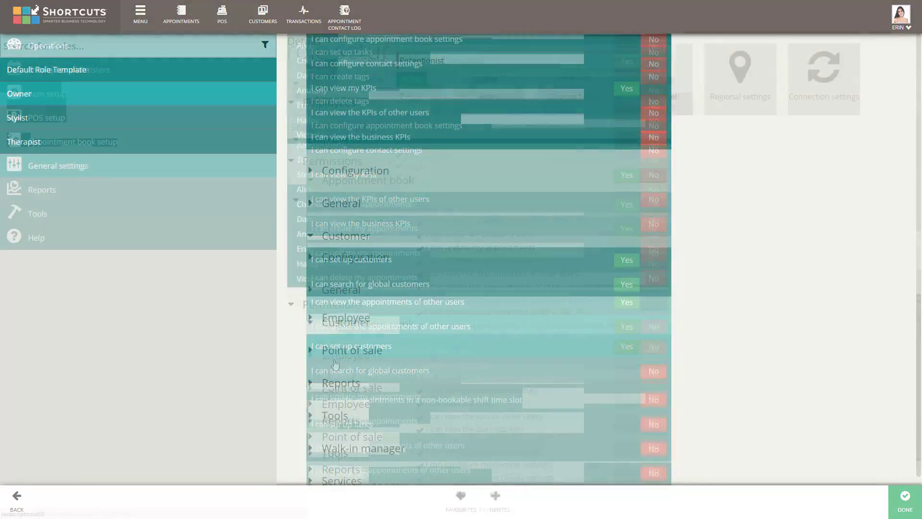
left_click(319, 350)
left_click(626, 375)
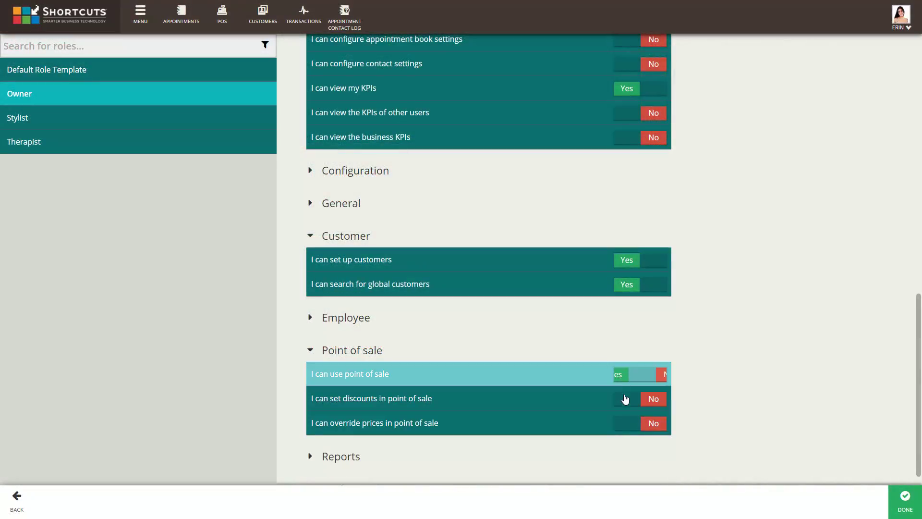
left_click(625, 401)
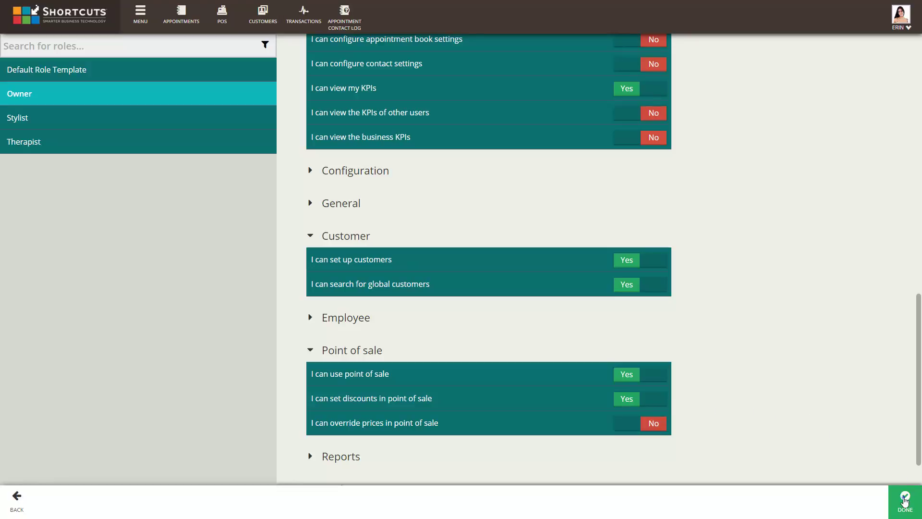
- Save the Receptionist role and bring up its favourites setup
left_click(904, 501)
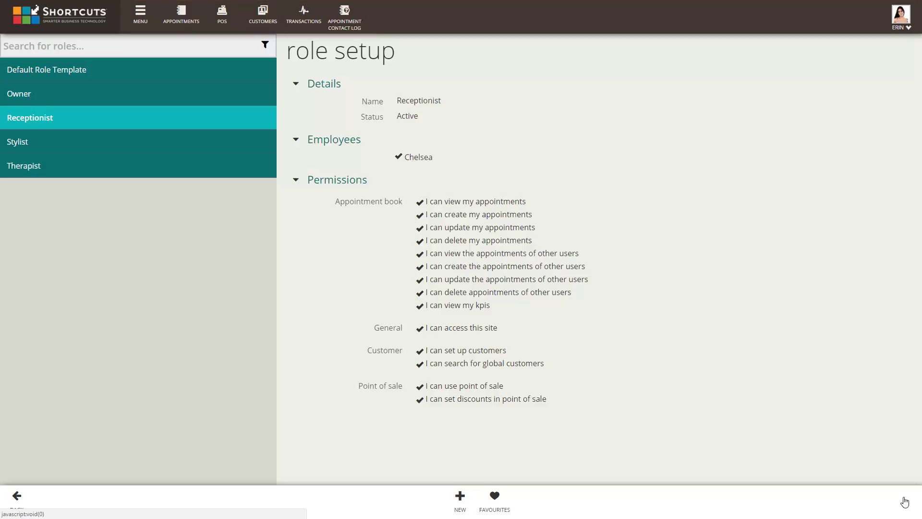
left_click(495, 499)
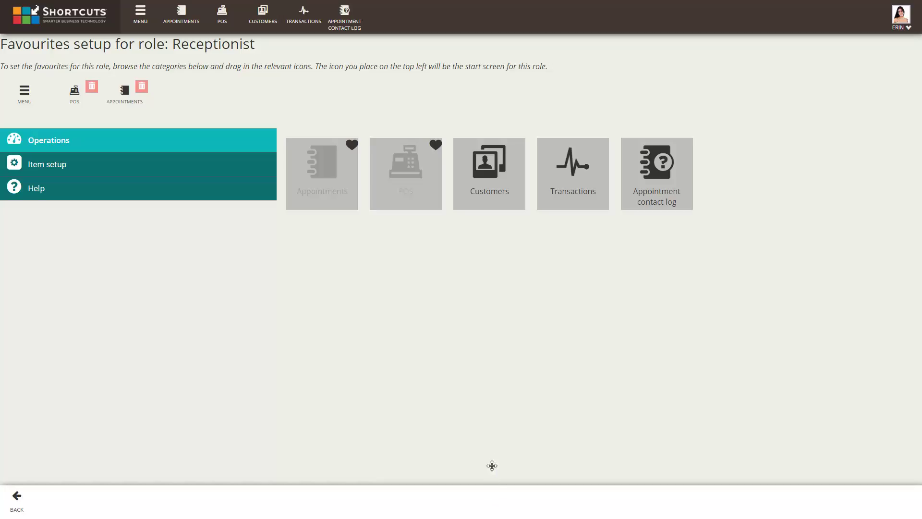
- Add the Customers tile to the favourites bar, placed between POS and Appointments
left_click_drag(485, 162, 145, 88)
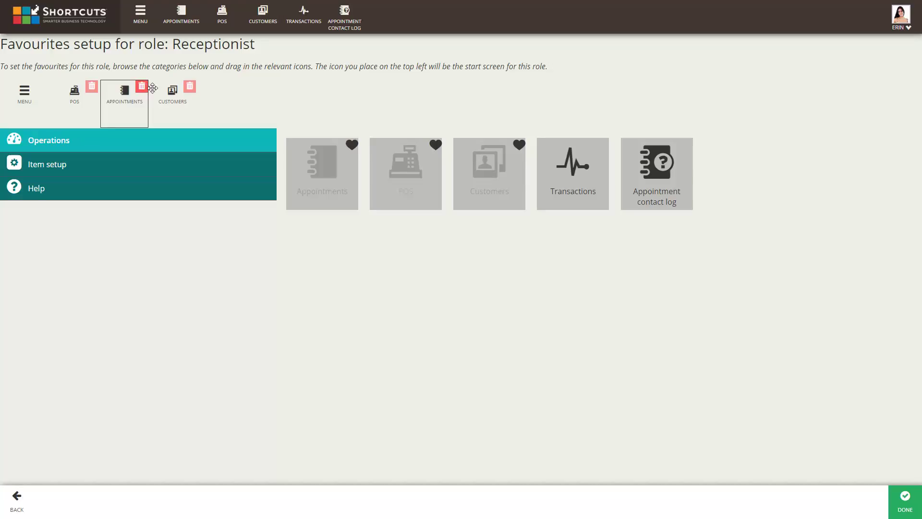
mouse_move(173, 99)
left_mouse_down()
mouse_move(112, 96)
mouse_move(107, 104)
left_mouse_up()
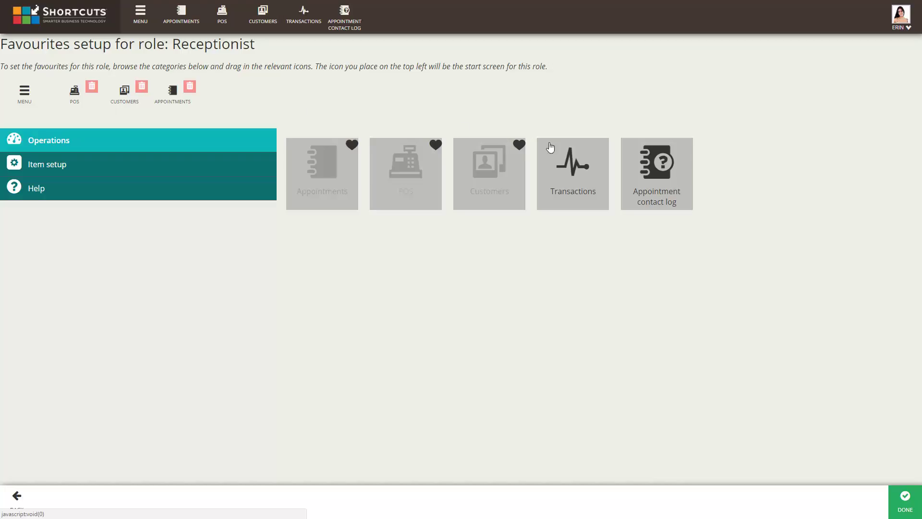
left_click(905, 498)
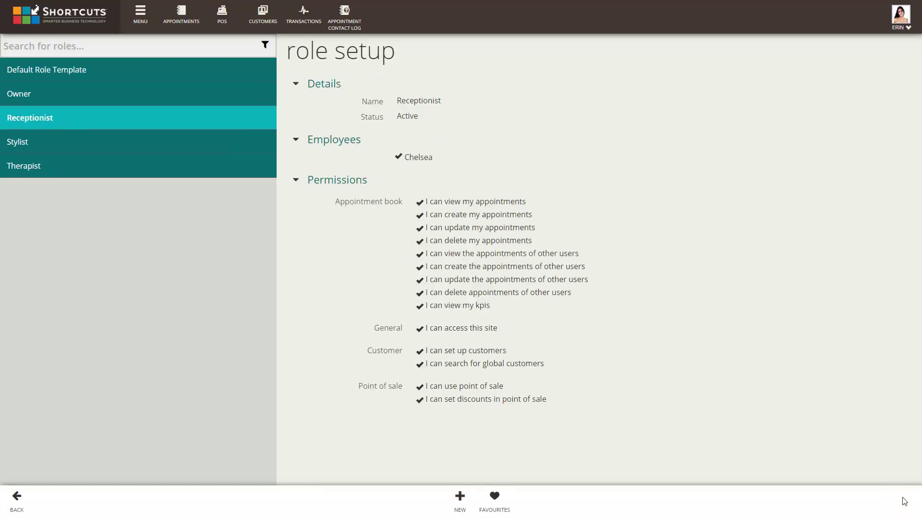